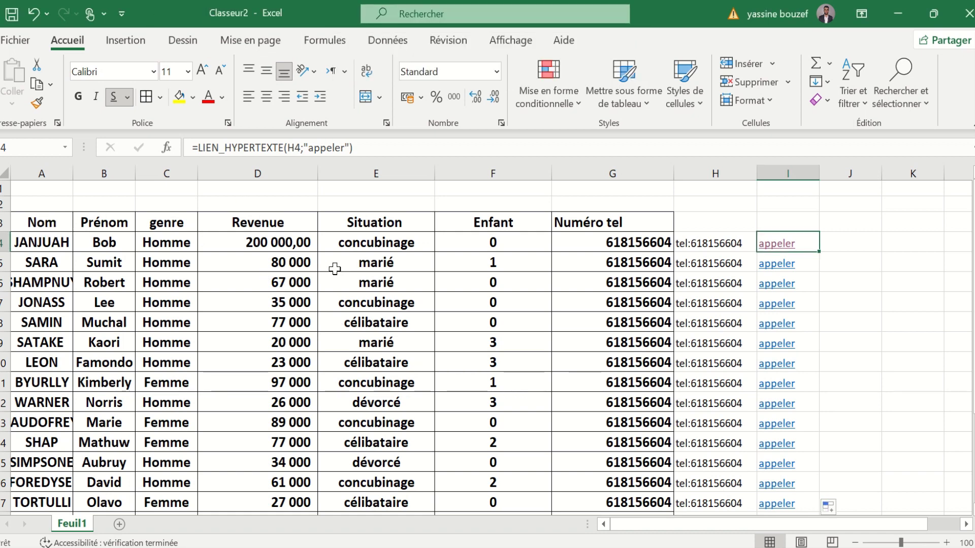
- Copy the contact table range A3:G, from the Nom header through the Numéro tel column
click(116, 230)
mouse_move(42, 222)
mouse_down()
mouse_move(633, 478)
mouse_move(645, 523)
mouse_up()
key(ctrl+c)
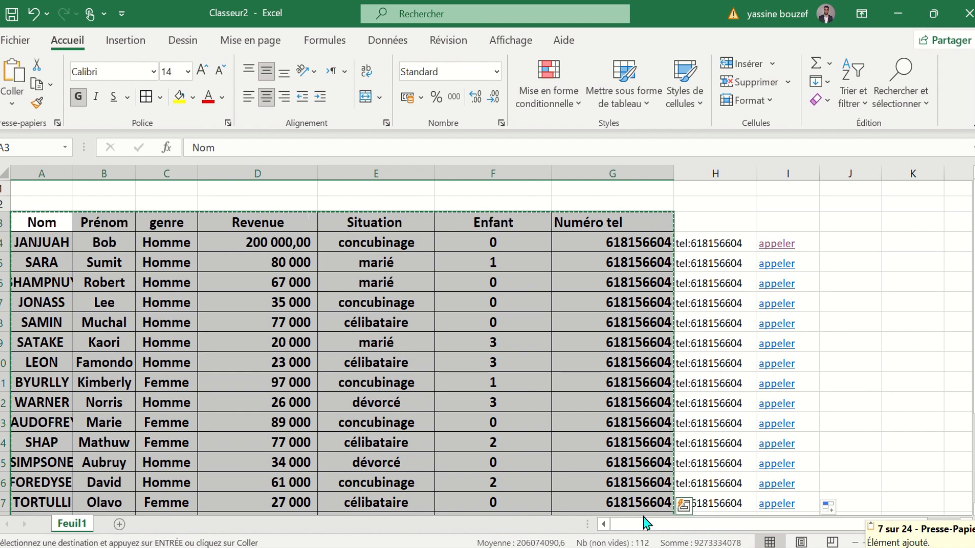
- Paste the copied contact table into a new blank workbook at cell A3
key(ctrl+n)
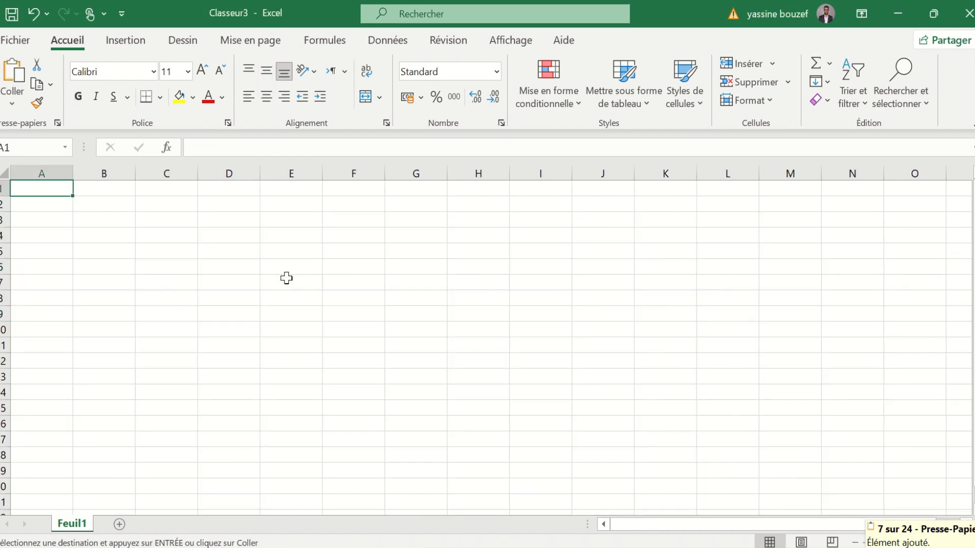
click(52, 224)
key(ctrl+v)
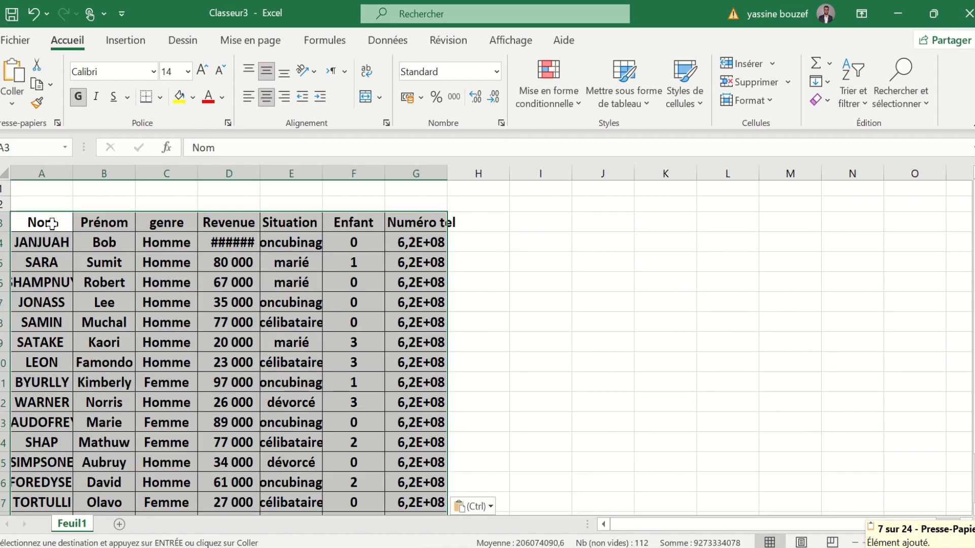
- Resize columns A to G to one equal width so all contact data is readable
drag(196, 173, 264, 173)
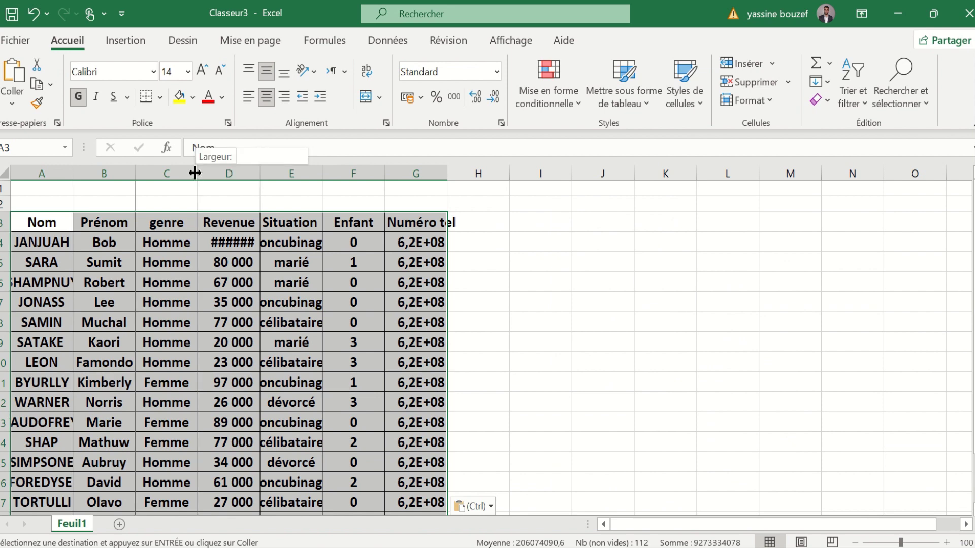
drag(53, 174, 627, 175)
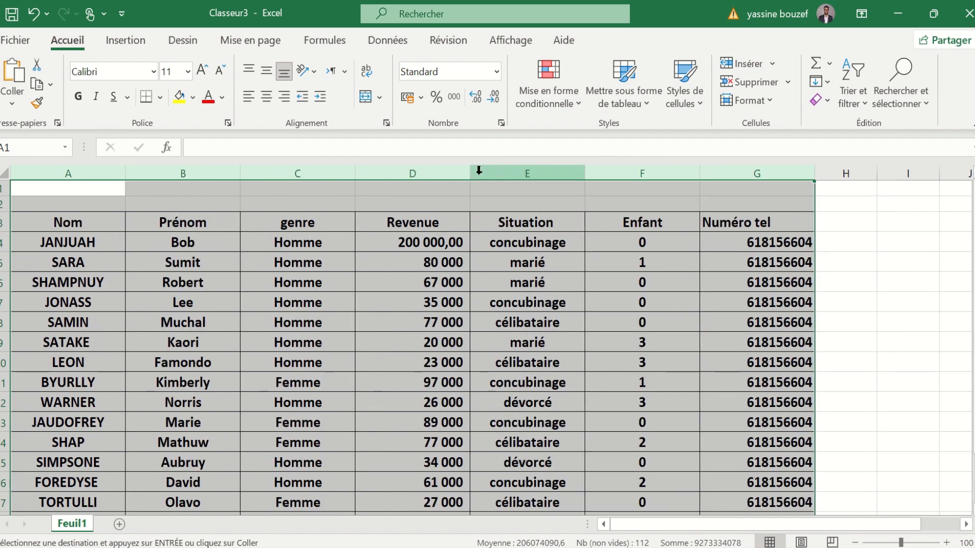
drag(470, 171, 446, 171)
click(655, 260)
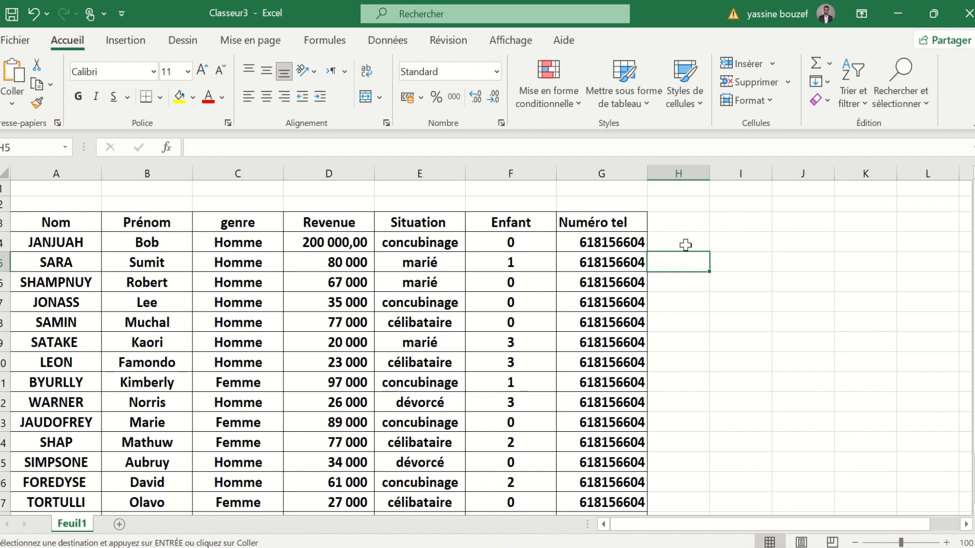
- Select cell H4, beside the first phone number
click(684, 243)
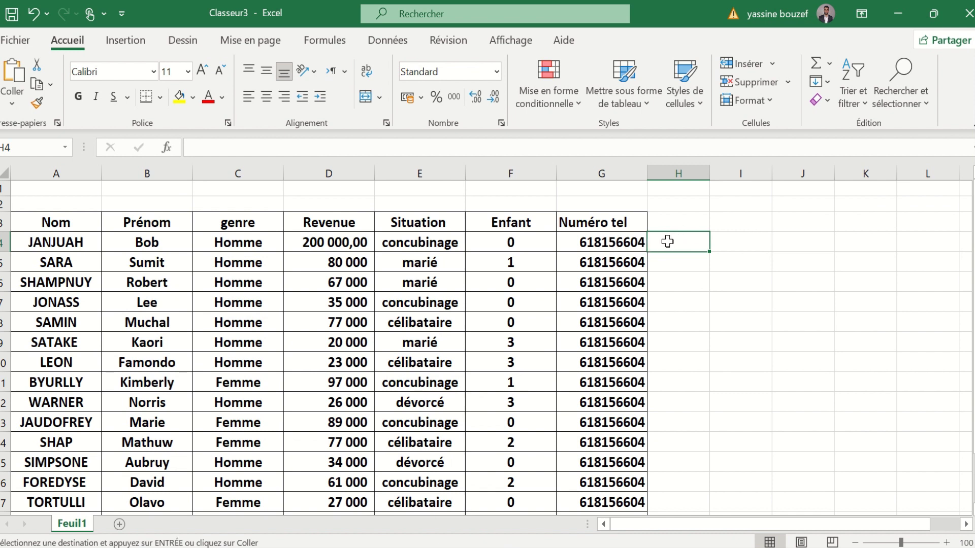
- Begin the formula =con in H4 to bring up CONCAT and CONCATENER suggestions
text(=c)
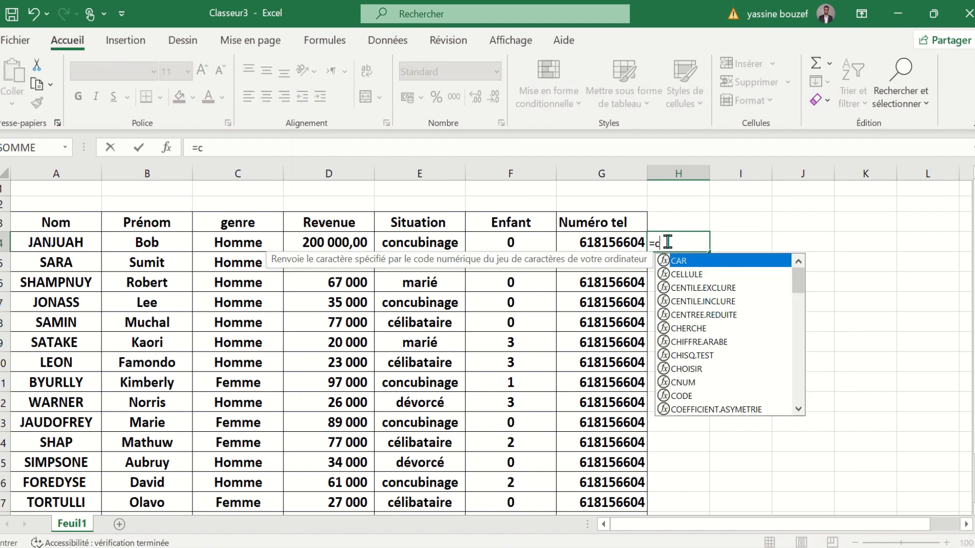
text(on)
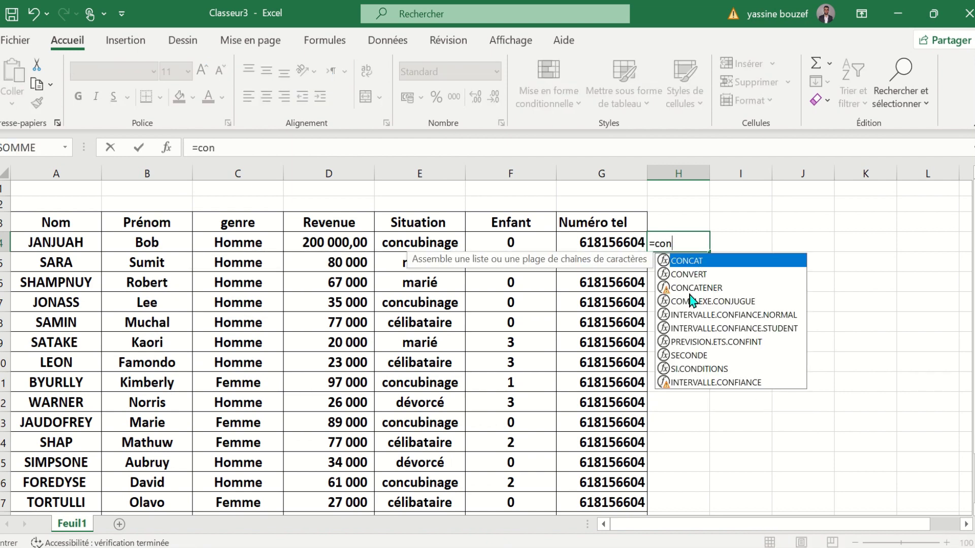
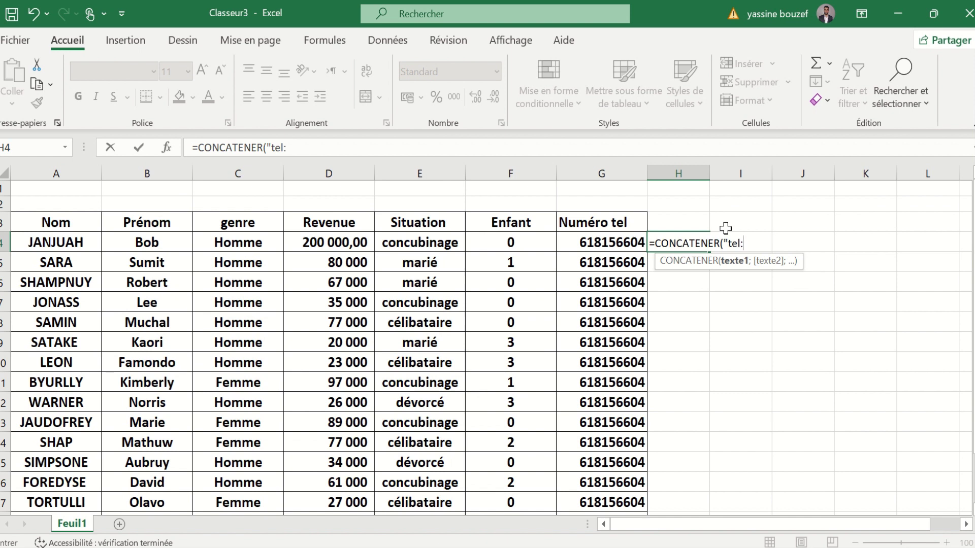
- Complete =CONCATENER("tel:";G4) in H4 so it shows tel: followed by G4's number
text(;)
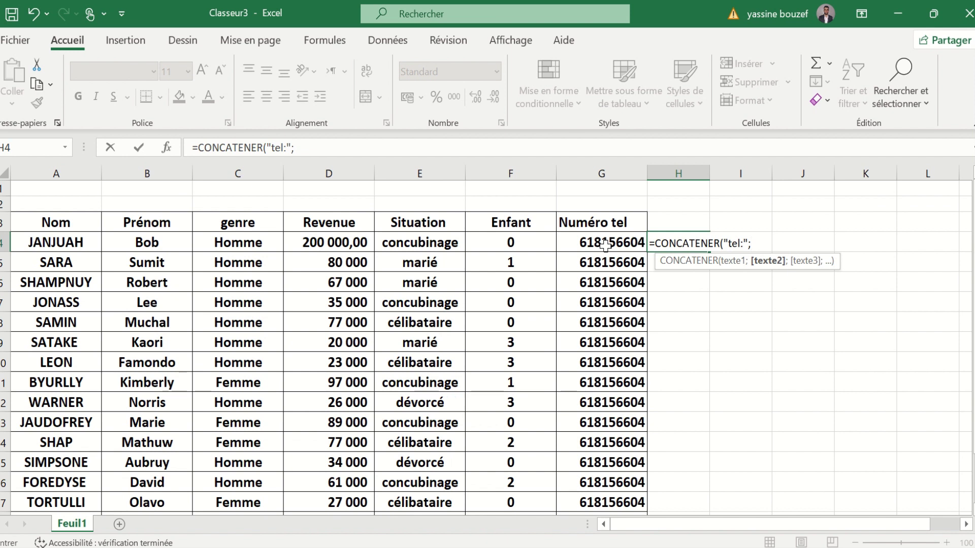
click(594, 242)
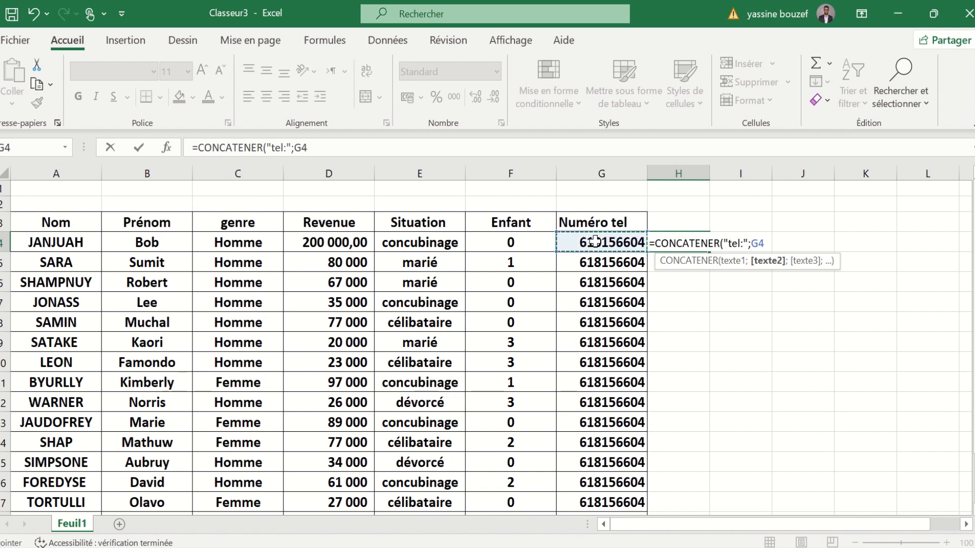
key(Return)
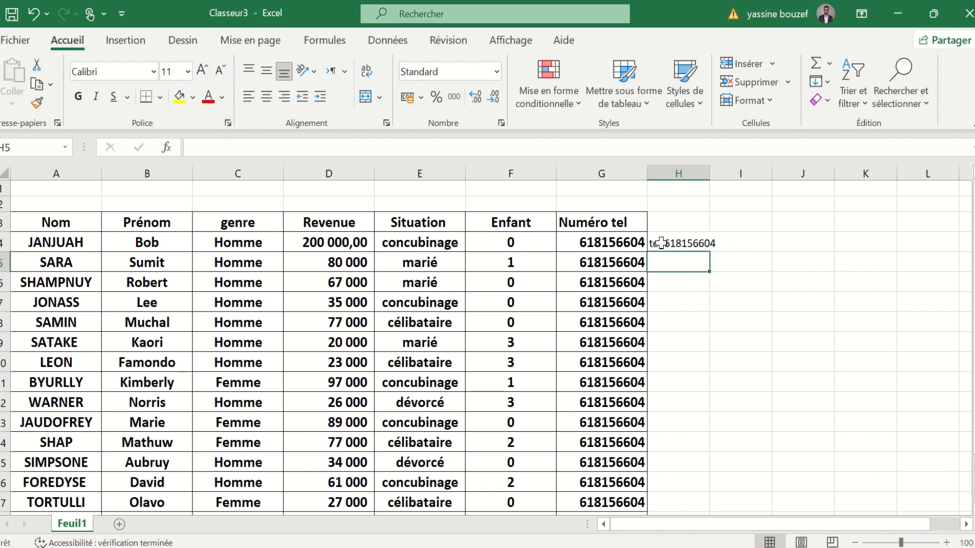
- Widen column H and fill the tel: formula from H4 down to row 17
click(679, 243)
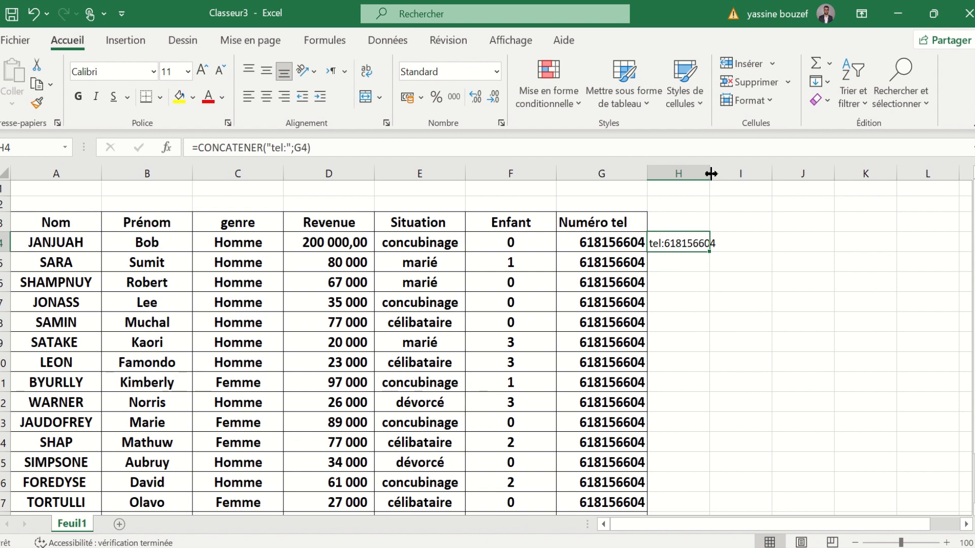
drag(709, 173, 732, 175)
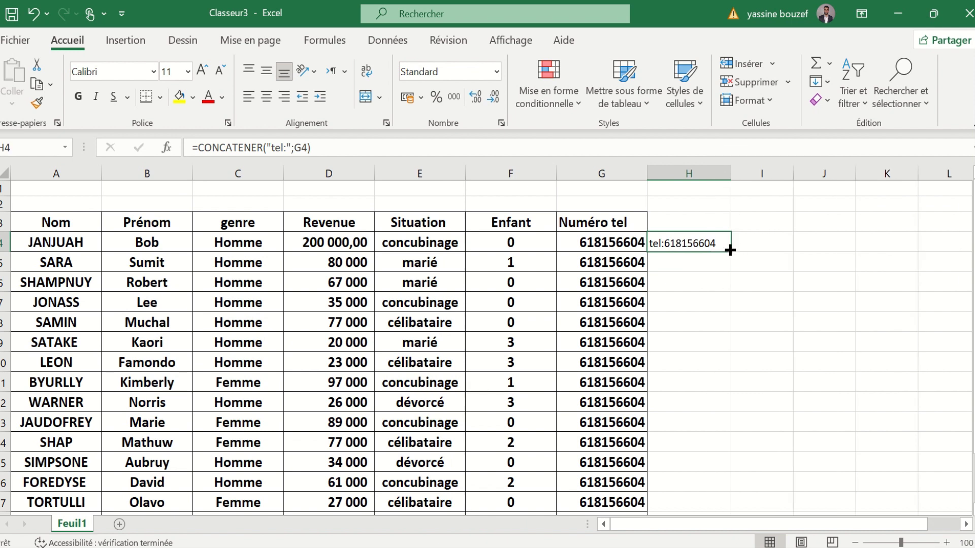
double_click(730, 251)
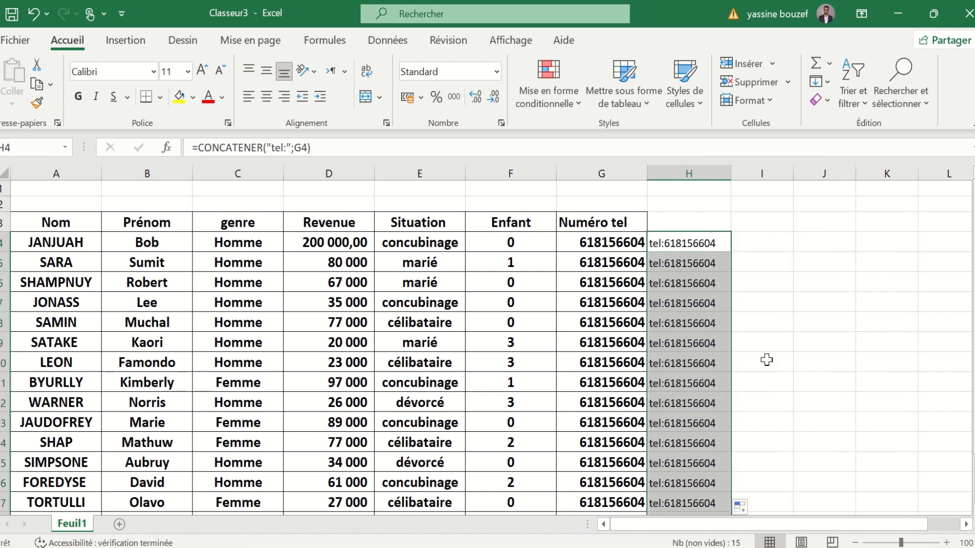
click(758, 243)
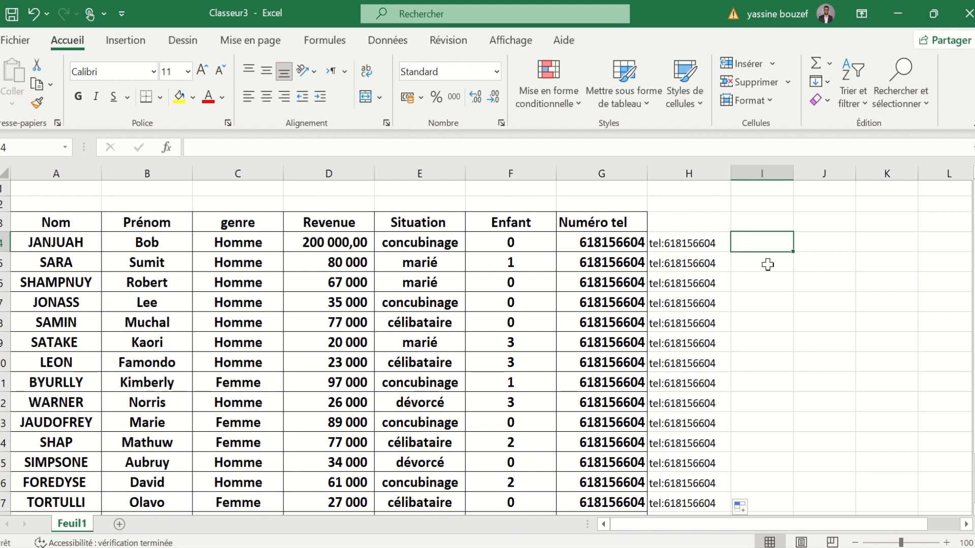
- Enter =LIEN_HYPERTEXTE(H4;"appeler" in I4, using H4's tel: address as target and 'appeler' as label
text(=l)
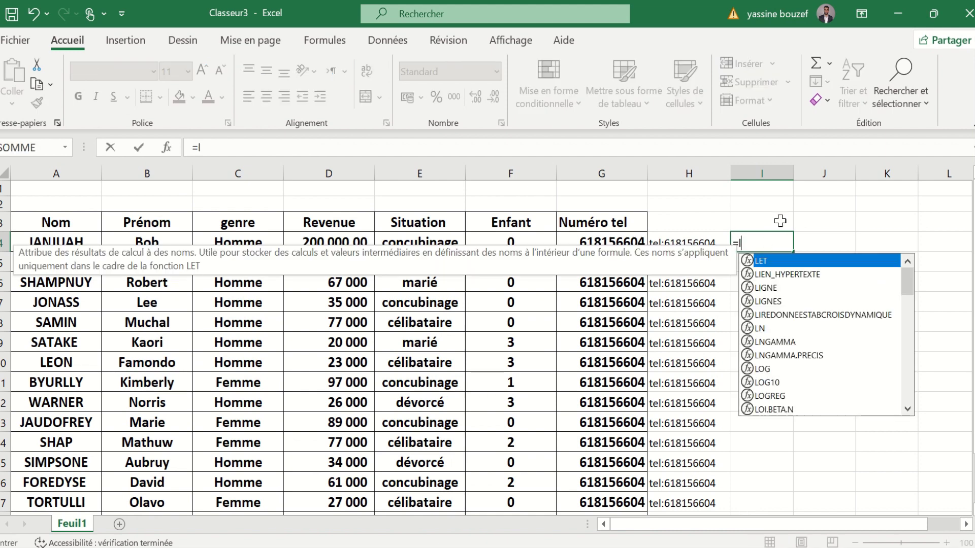
text(ien)
double_click(801, 266)
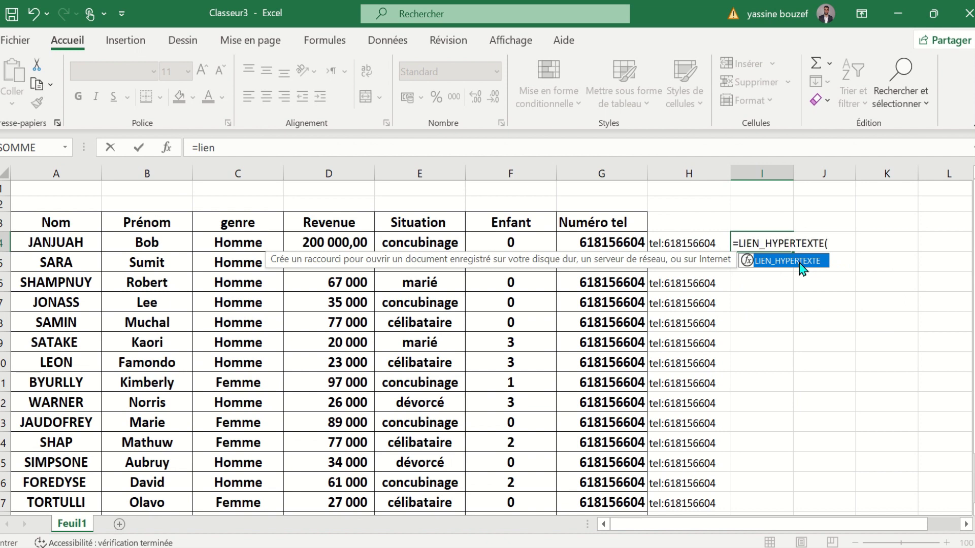
click(747, 264)
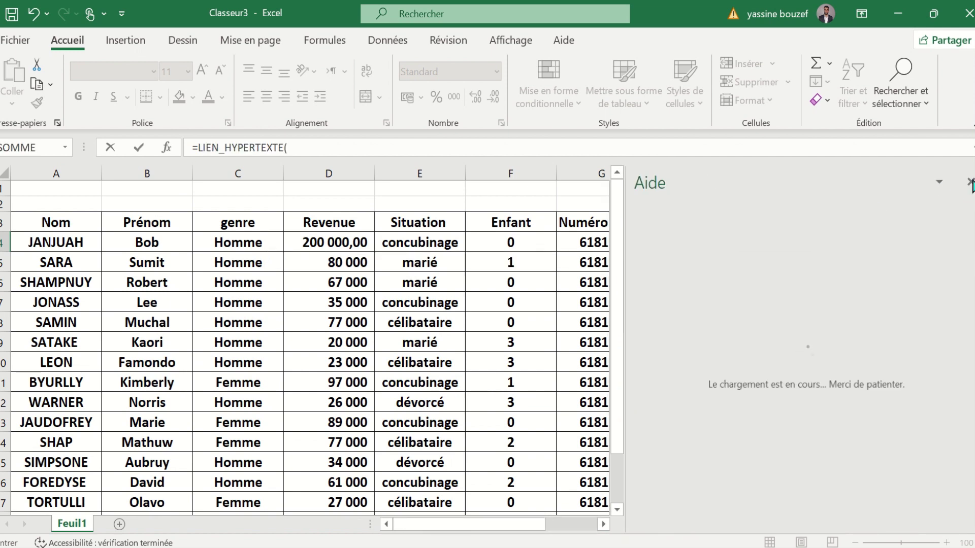
click(970, 182)
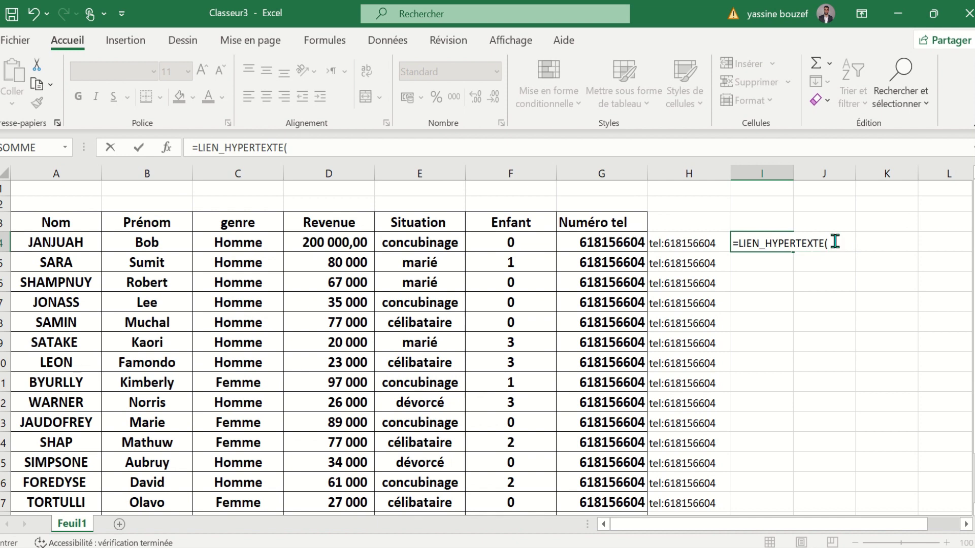
click(835, 242)
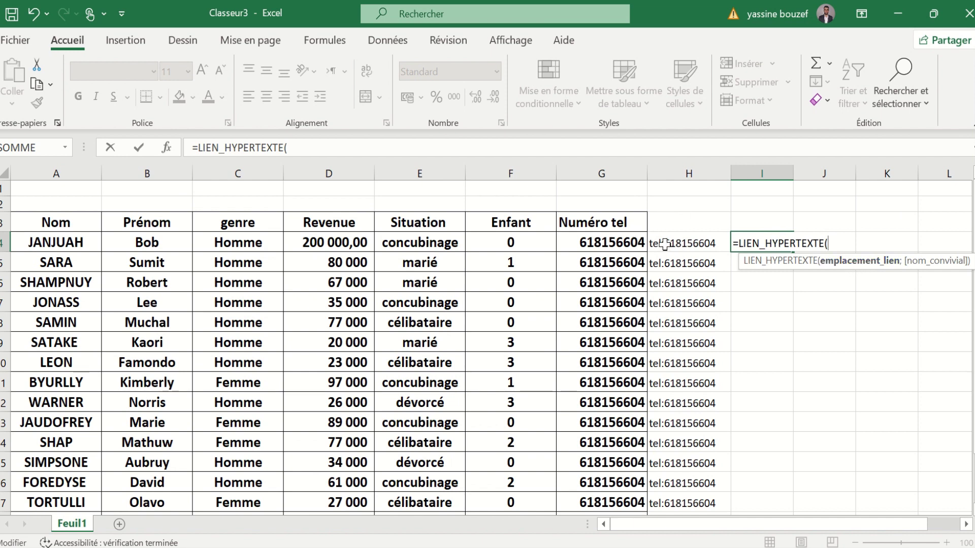
click(678, 245)
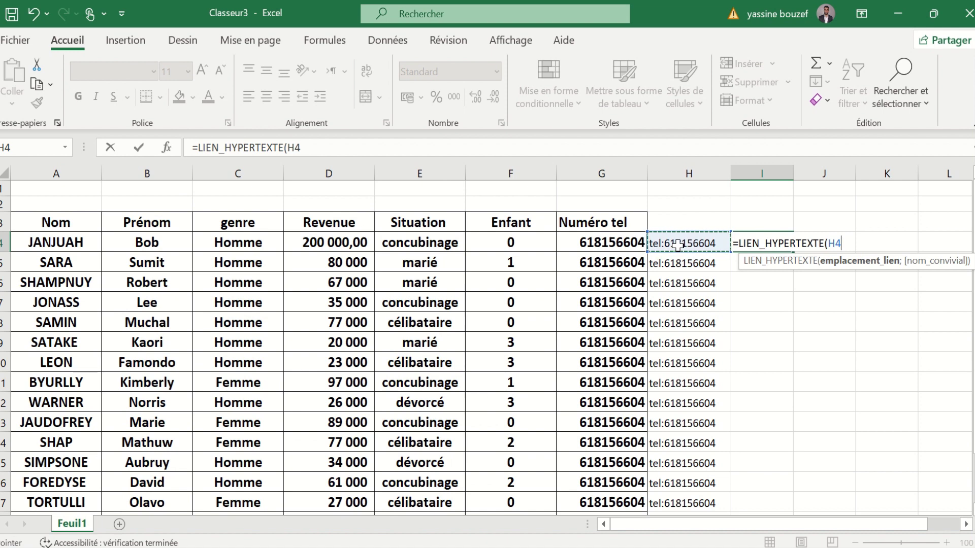
text(;)
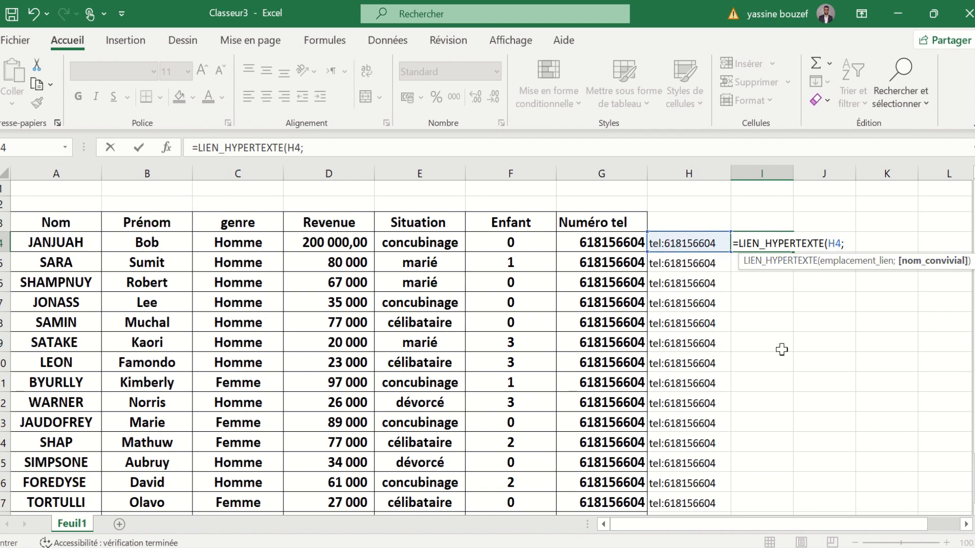
text(app)
key(BackSpace)
key(BackSpace)
key(BackSpace)
text("a)
text(ppel)
text(er)
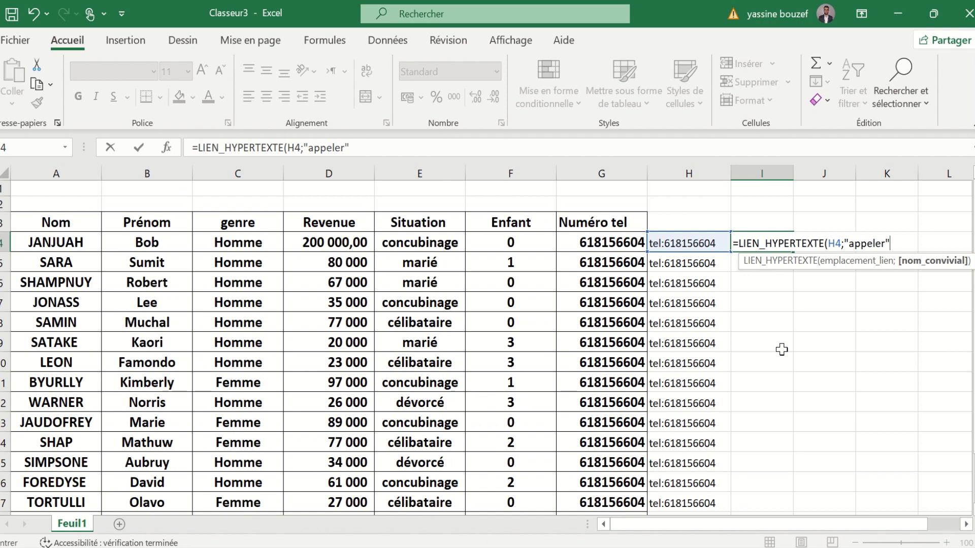
- Confirm the I4 hyperlink formula and fill the 'appeler' links down to row 17
key(Return)
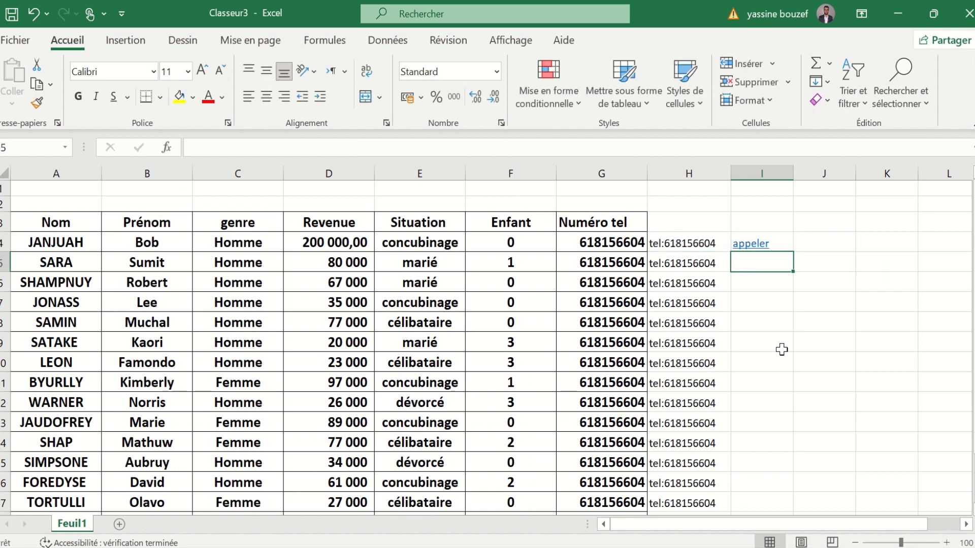
click(777, 246)
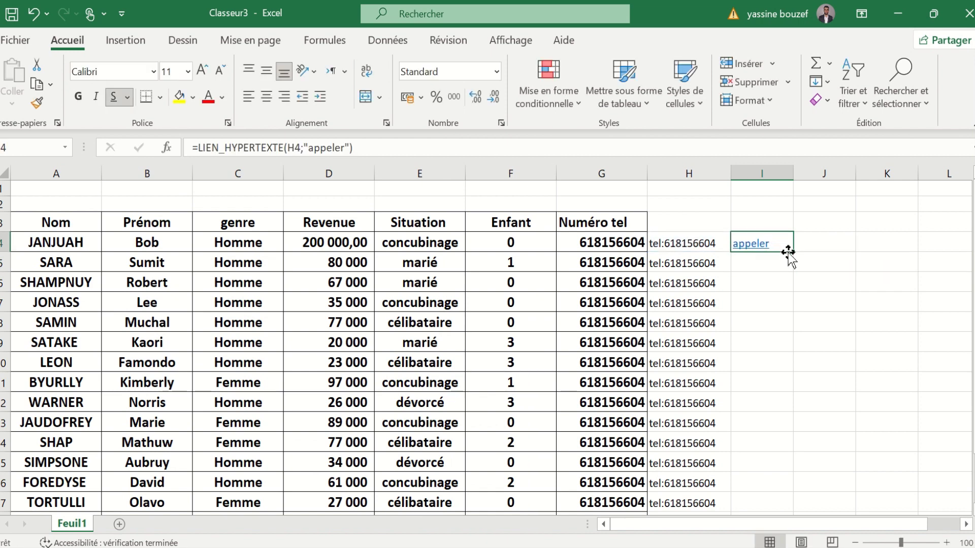
double_click(792, 252)
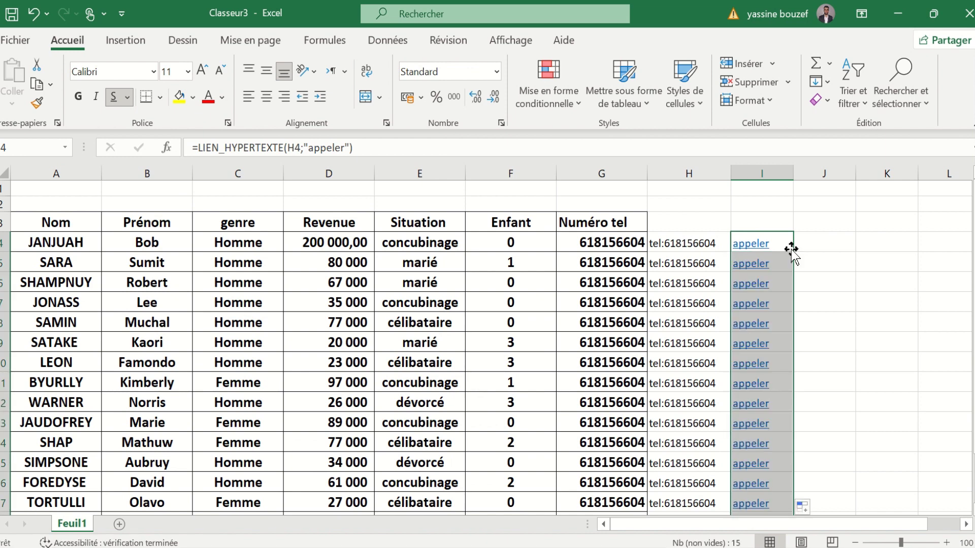
click(820, 256)
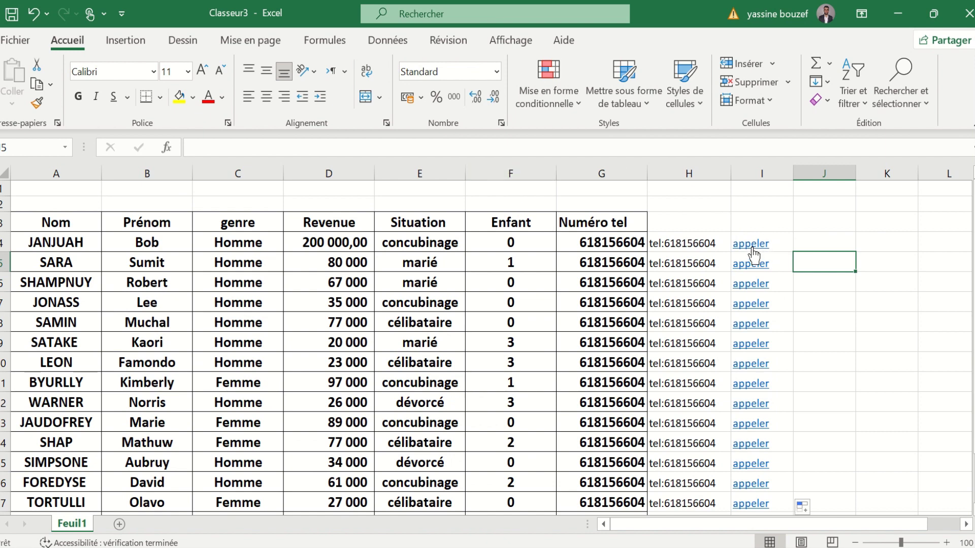
mouse_move(750, 244)
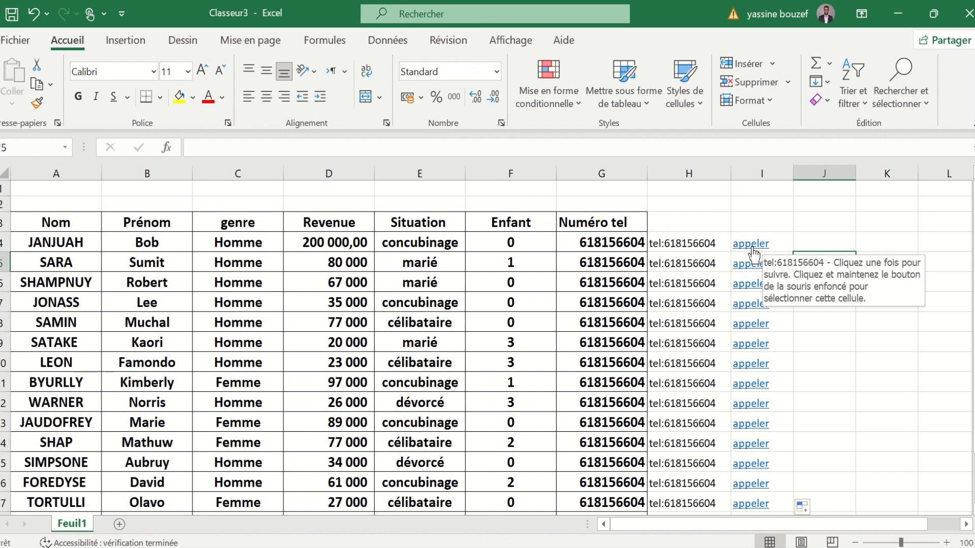
click(753, 254)
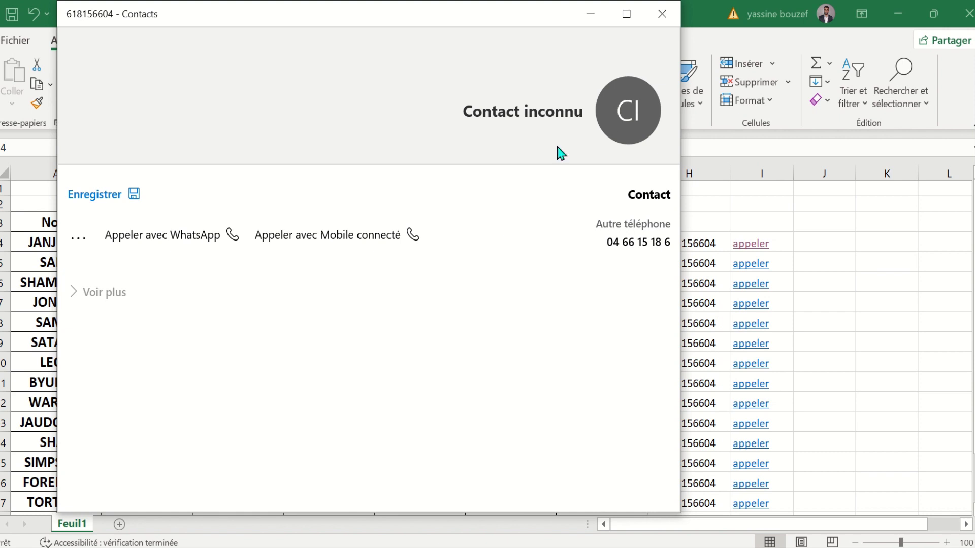
click(661, 11)
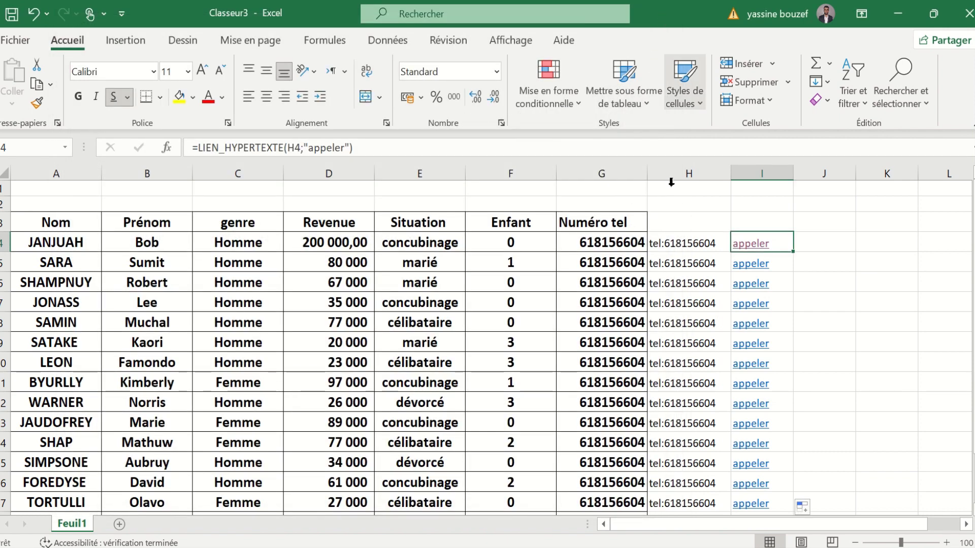